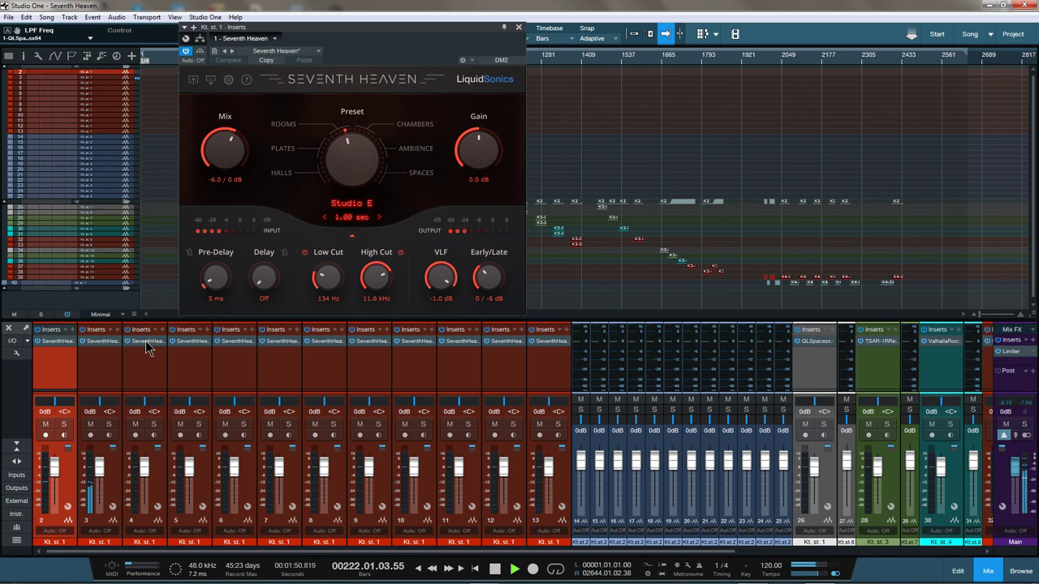
Examine the Seventh Heaven reverb settings on the Kt. st. 1 channels from 4 through 13 during playback
left_click(146, 344)
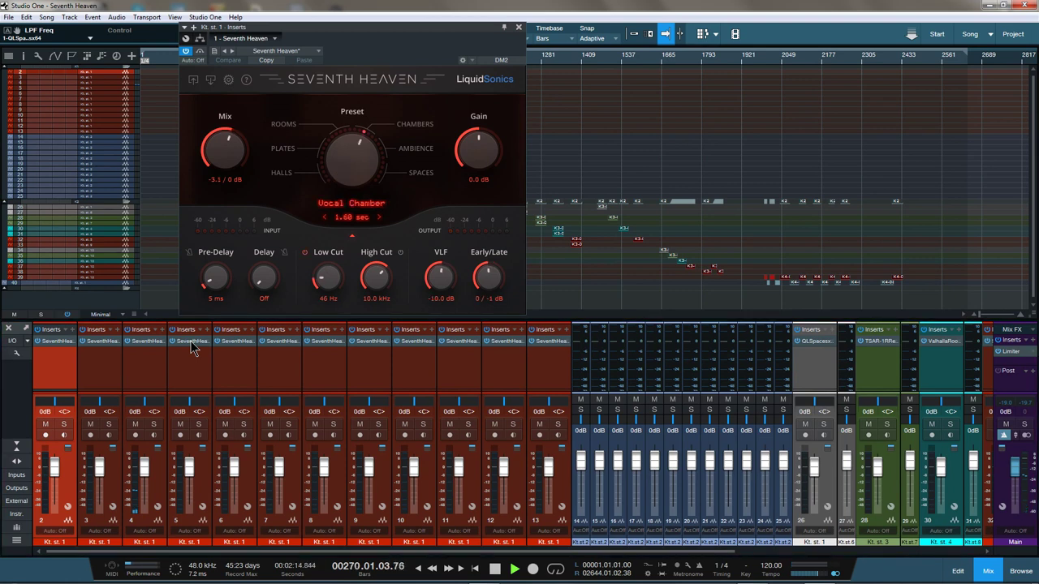
left_click(238, 347)
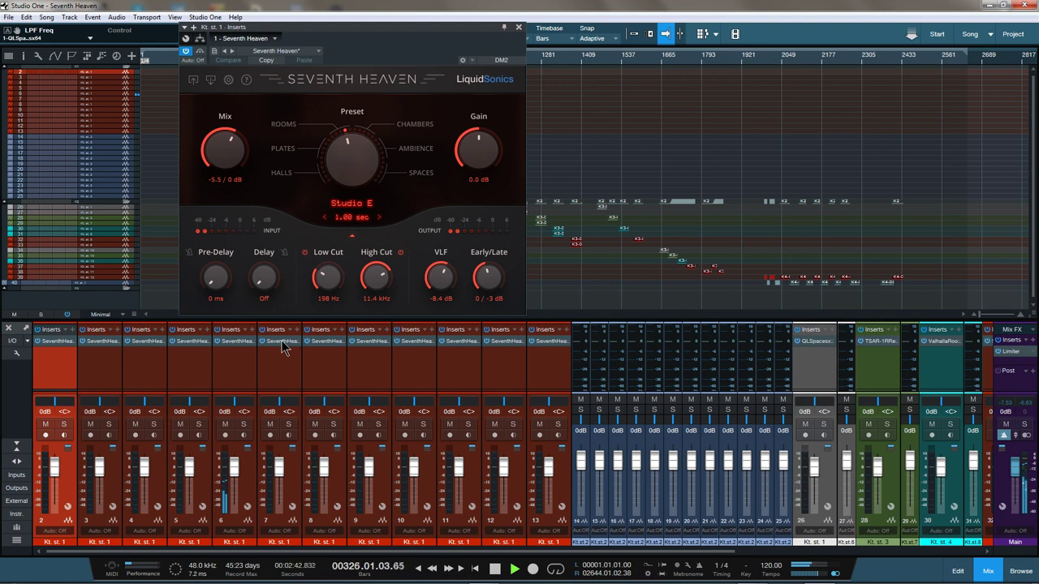
left_click(320, 342)
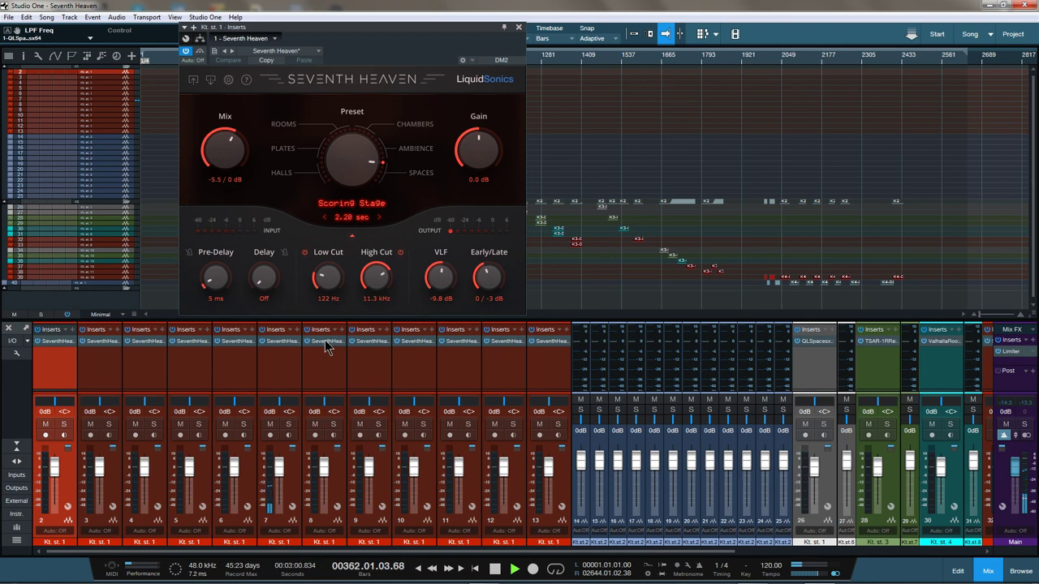
left_click(324, 345)
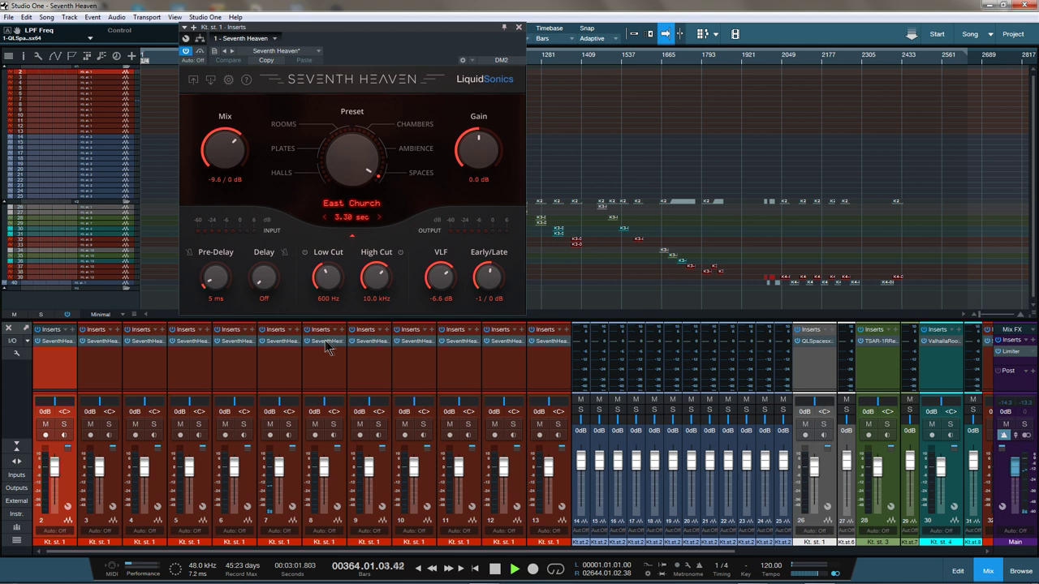
left_click(371, 343)
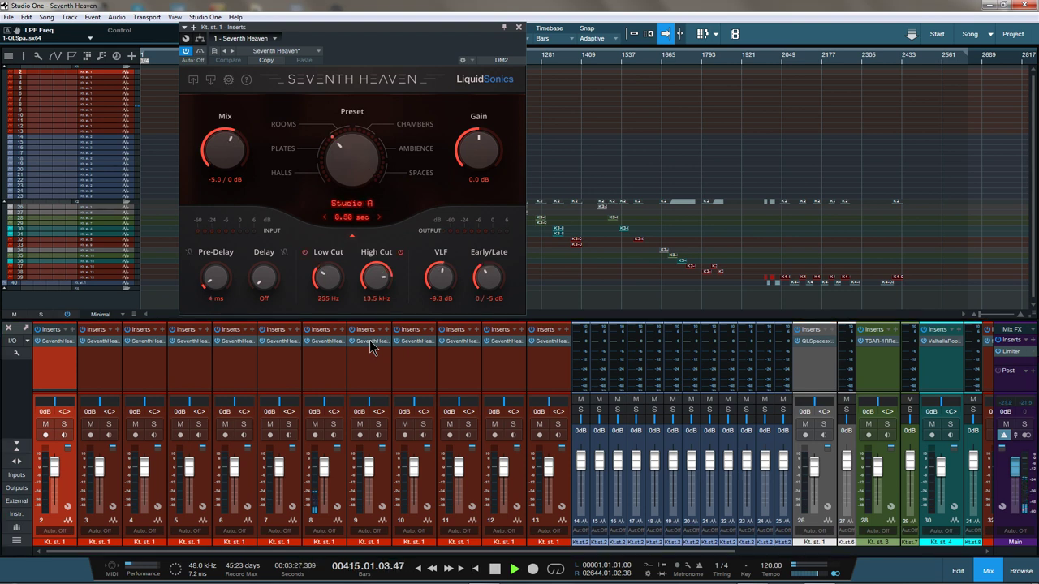
left_click(417, 341)
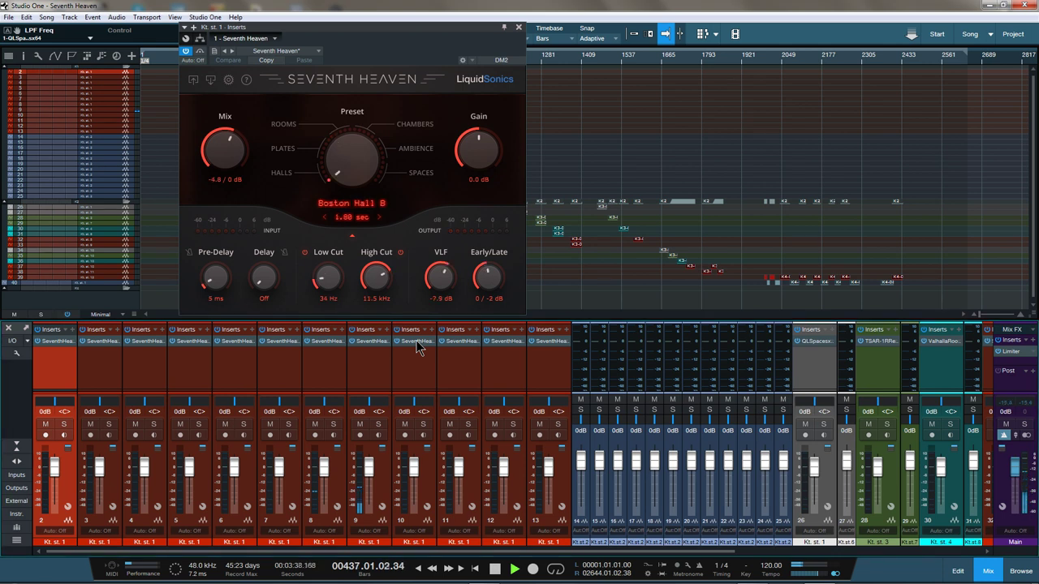
left_click(459, 341)
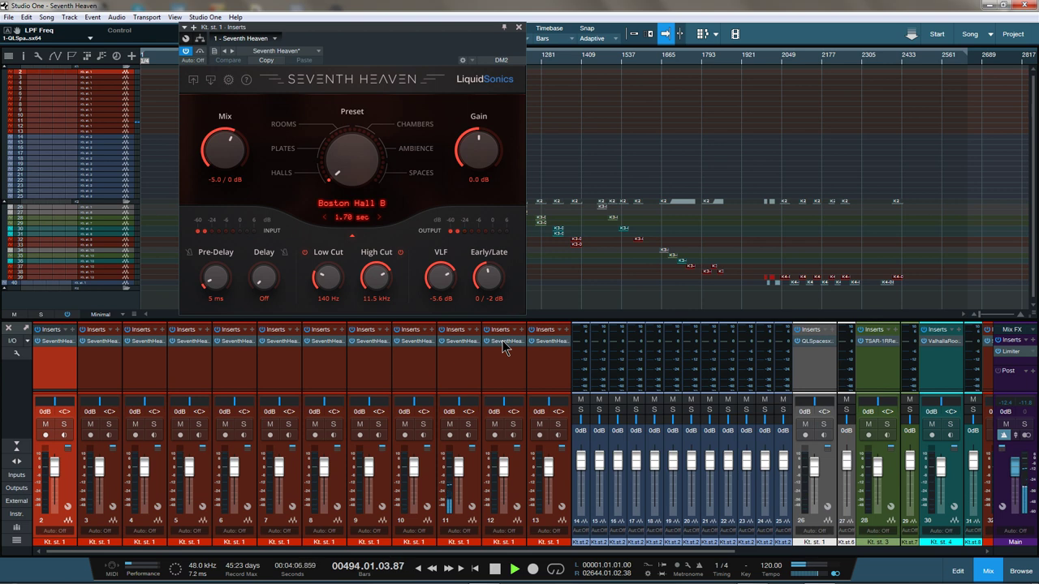
left_click(531, 343)
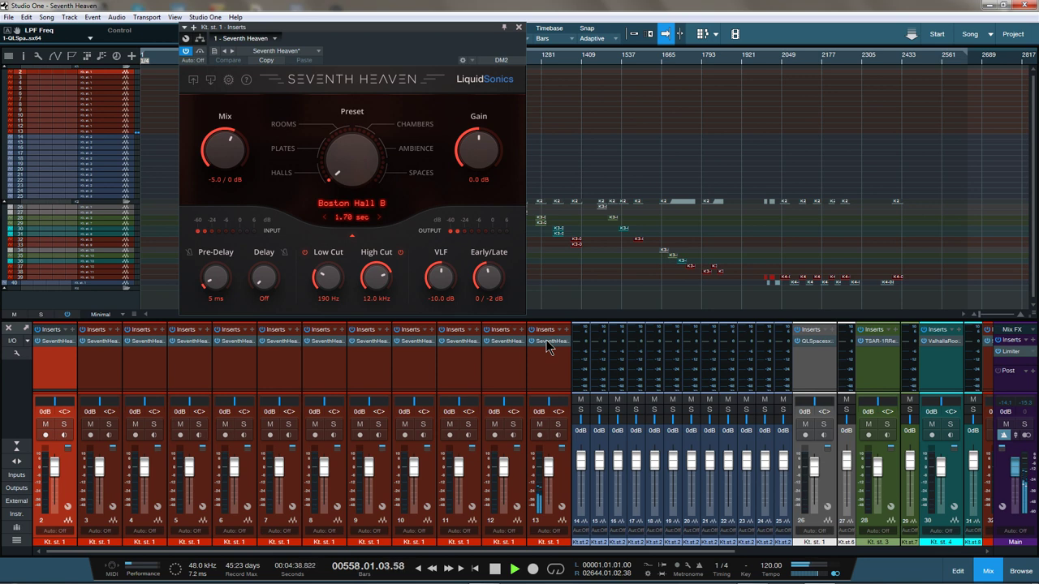
left_click(518, 28)
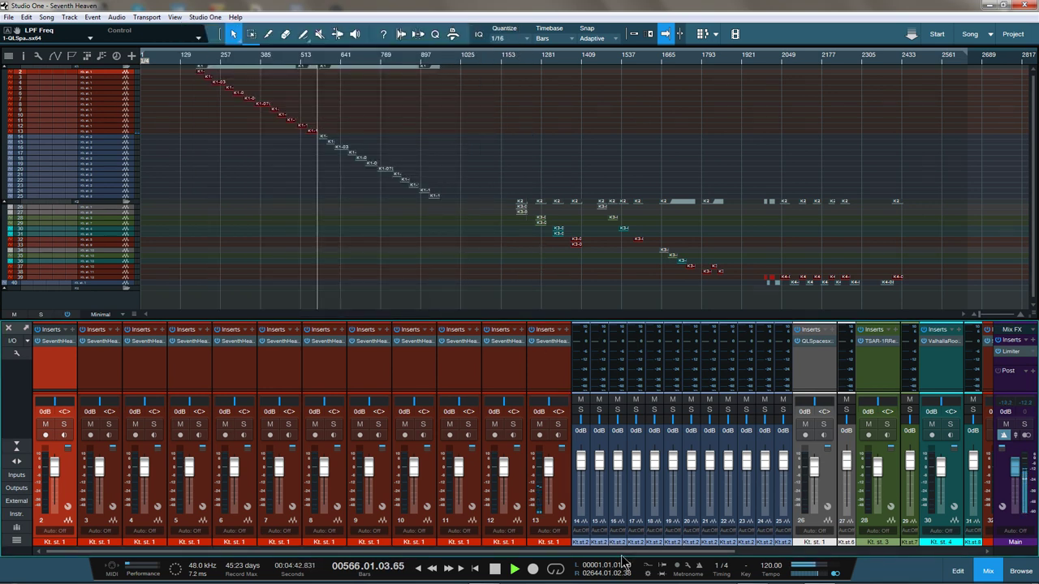
Bring the remaining mixer channels into view and reopen the Seventh Heaven reverb on channel 13
left_click_drag(621, 557, 865, 568)
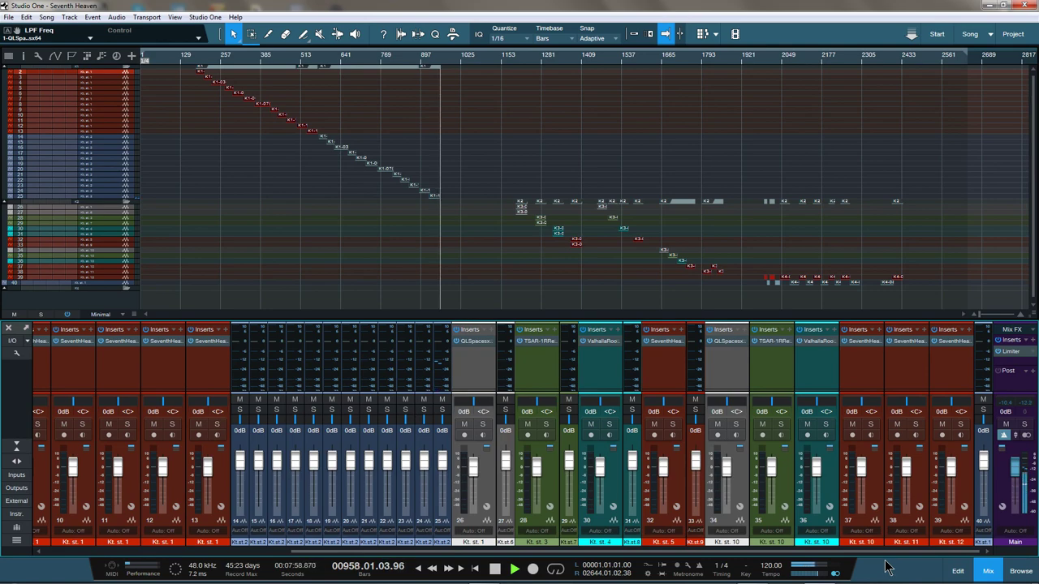
left_click_drag(884, 554, 750, 574)
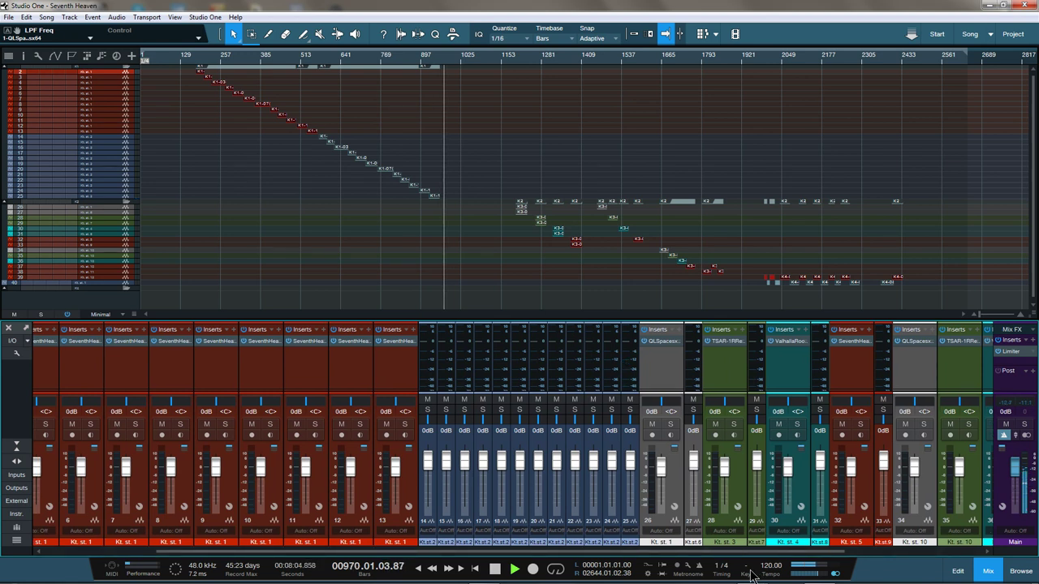
left_click(394, 342)
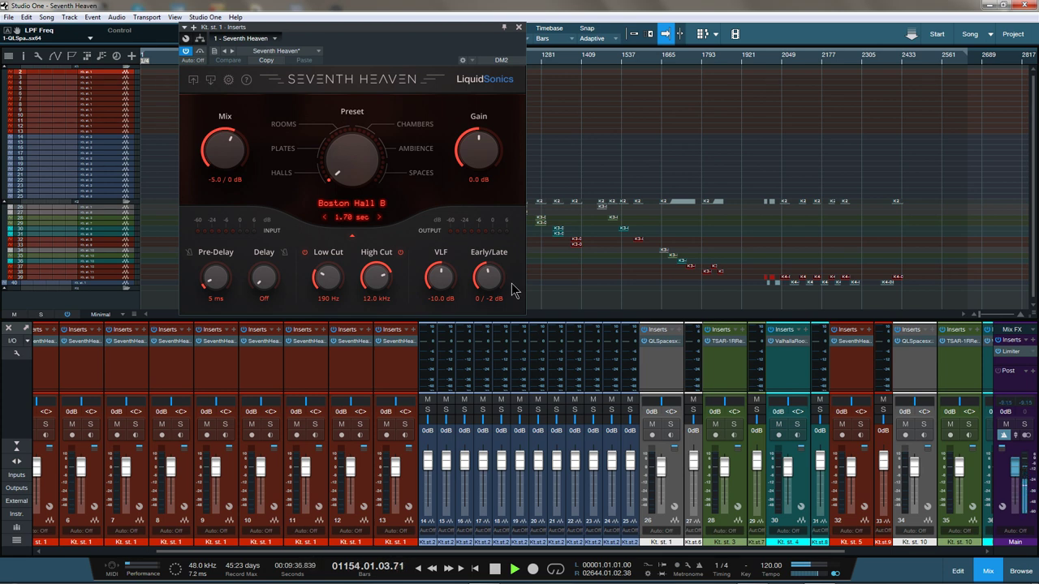
Inspect QL Spaces on channel 26, TSAR-1R on channel 28, ValhallaRoom on channel 30 and Seventh Heaven on channel 32
left_click(649, 341)
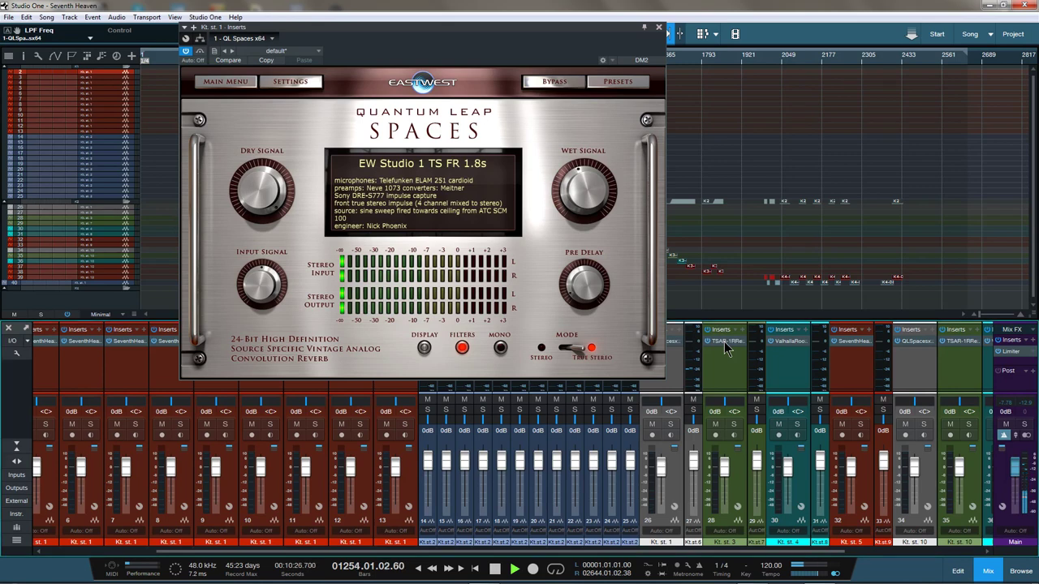
left_click(725, 344)
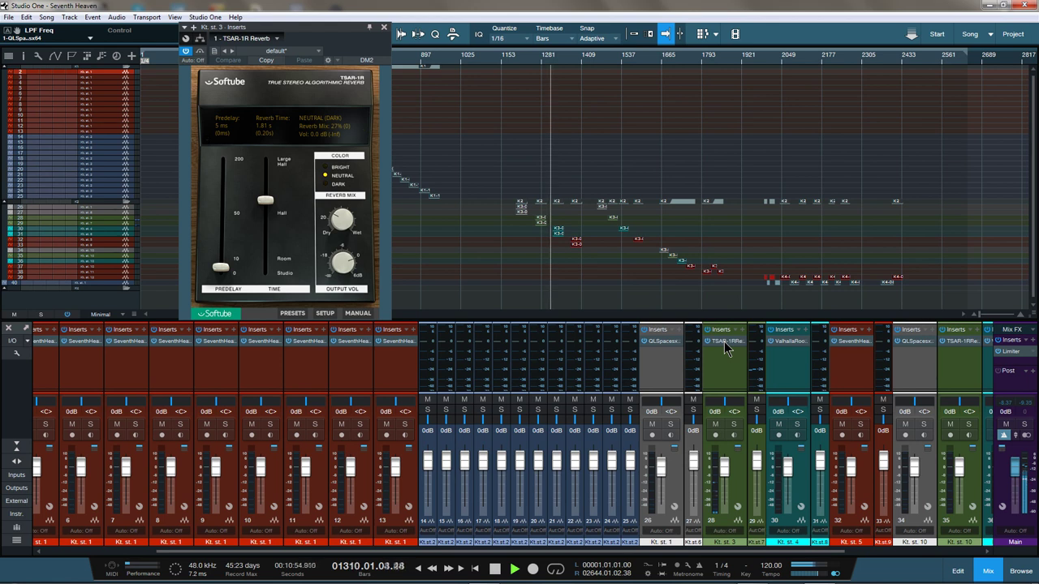
left_click(787, 343)
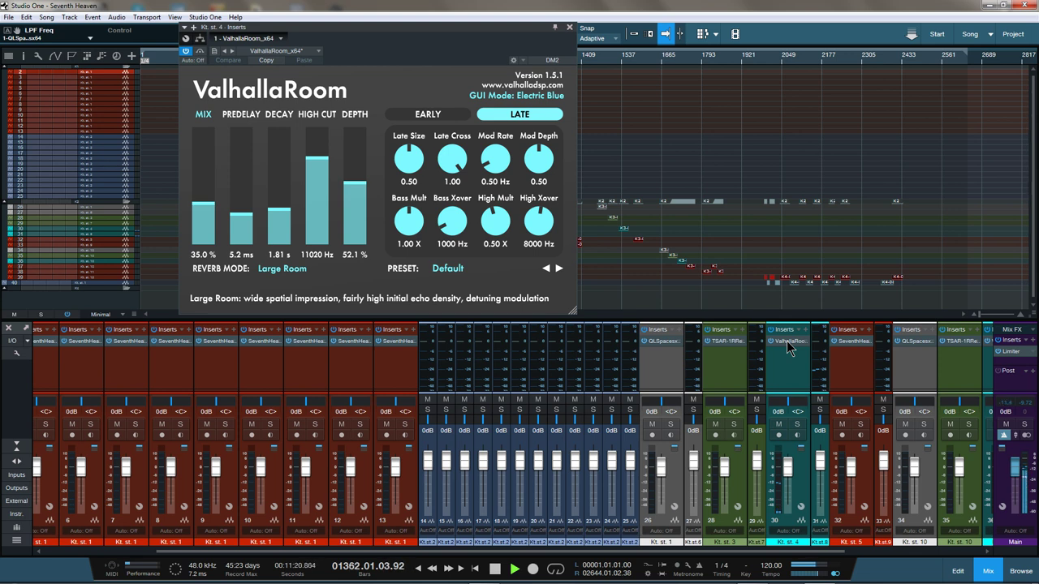
left_click(850, 340)
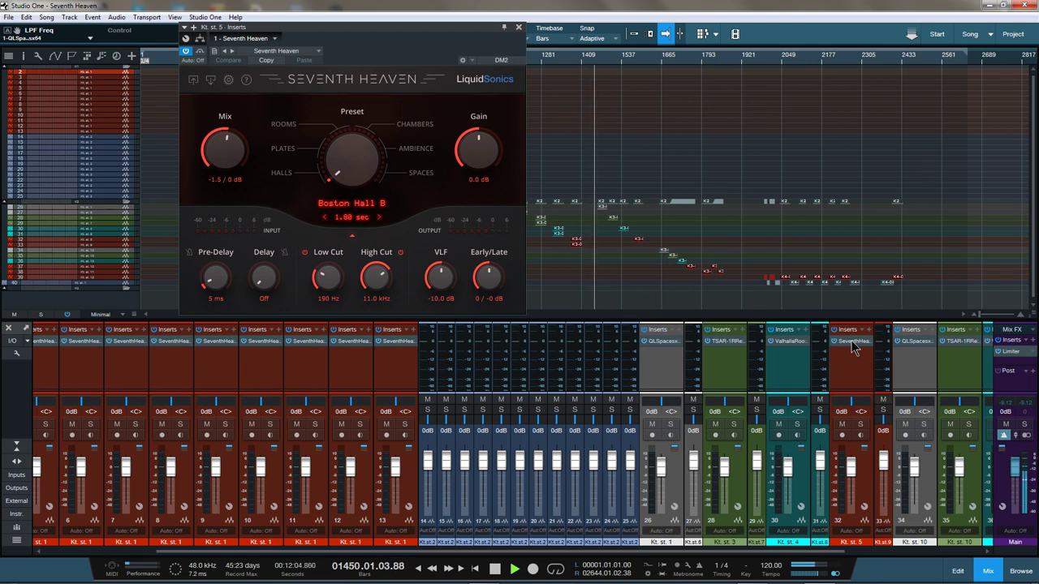
Compare the four reverbs on channels 26, 28, 30 and 32 again, from QL Spaces through to Seventh Heaven
left_click(916, 341)
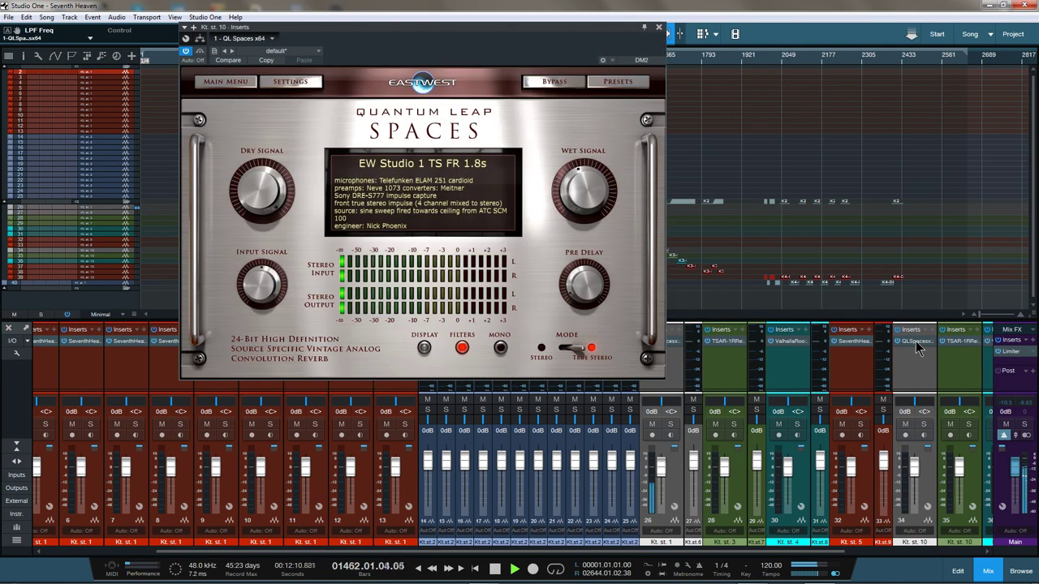
left_click(676, 342)
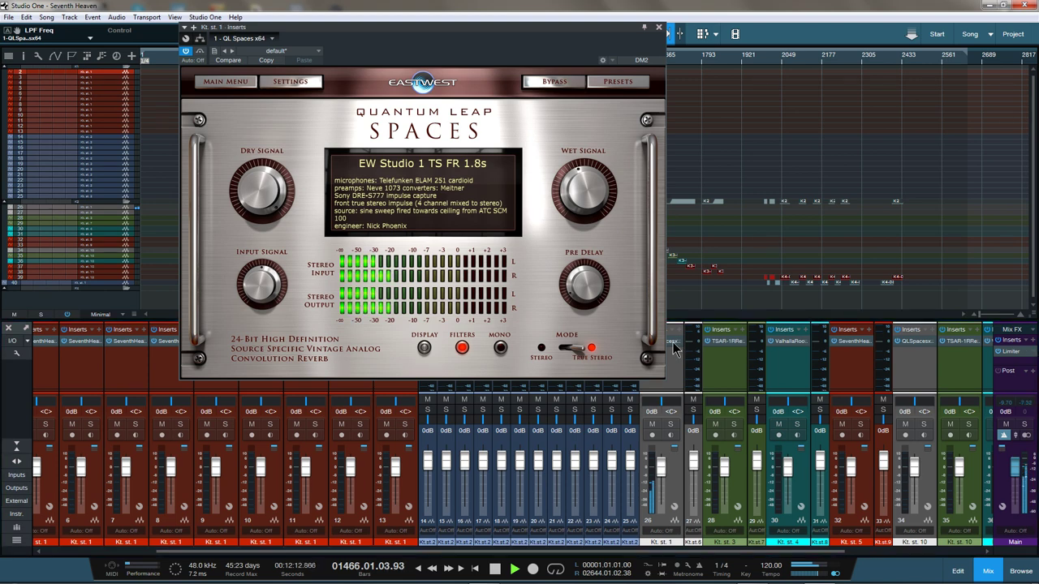
left_click(724, 343)
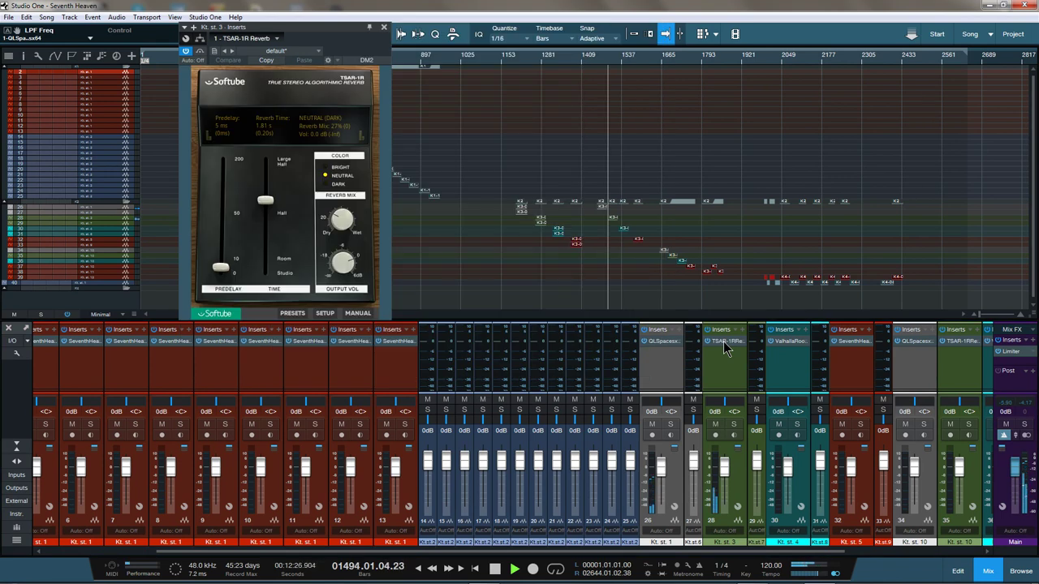
left_click(786, 341)
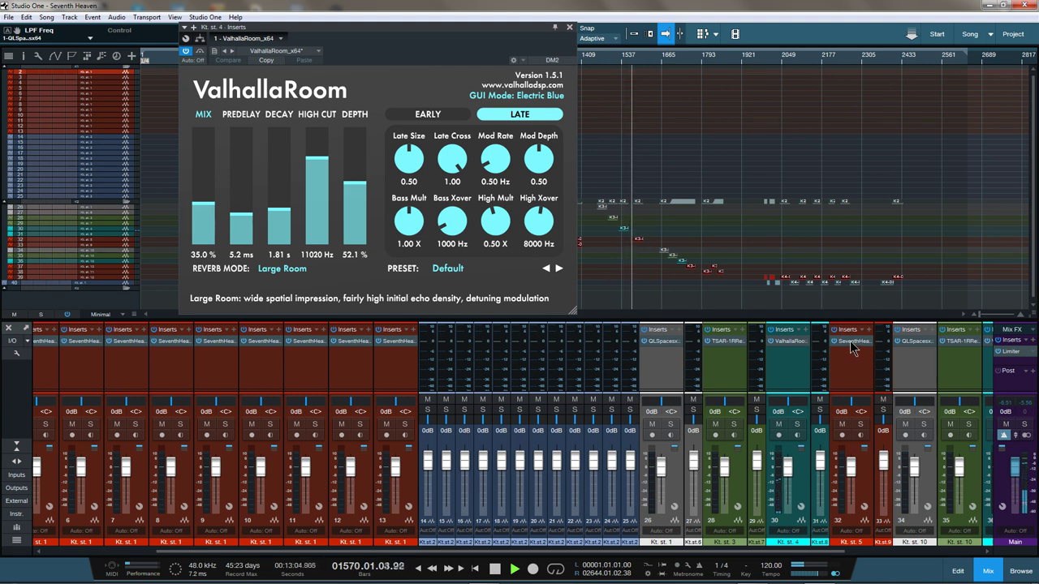
left_click(851, 348)
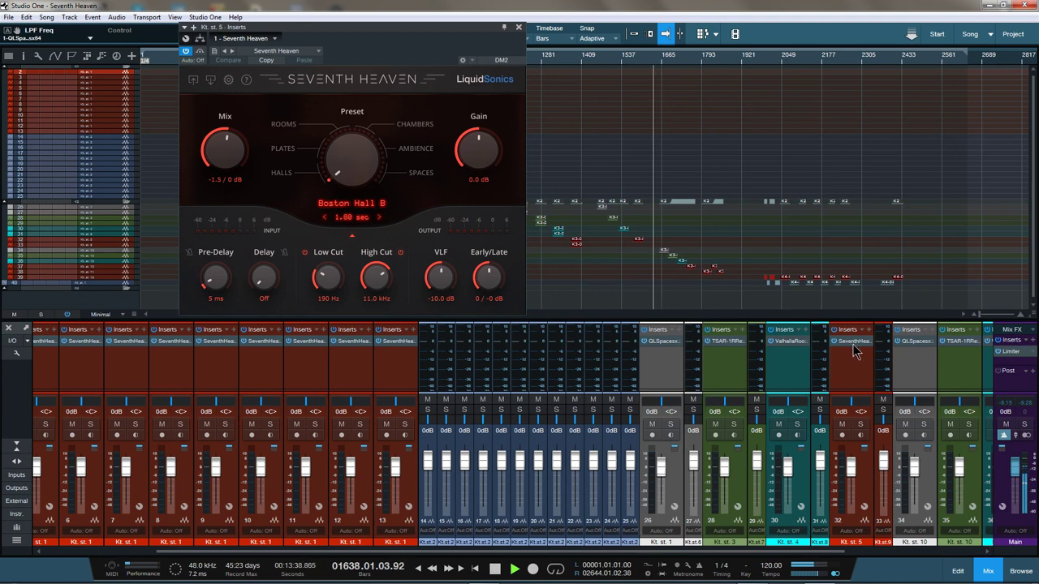
Inspect the Kt. st. 10 reverb settings: QL Spaces on channel 34, TSAR-1R on channel 35 and ValhallaRoom on channel 36
left_click(914, 342)
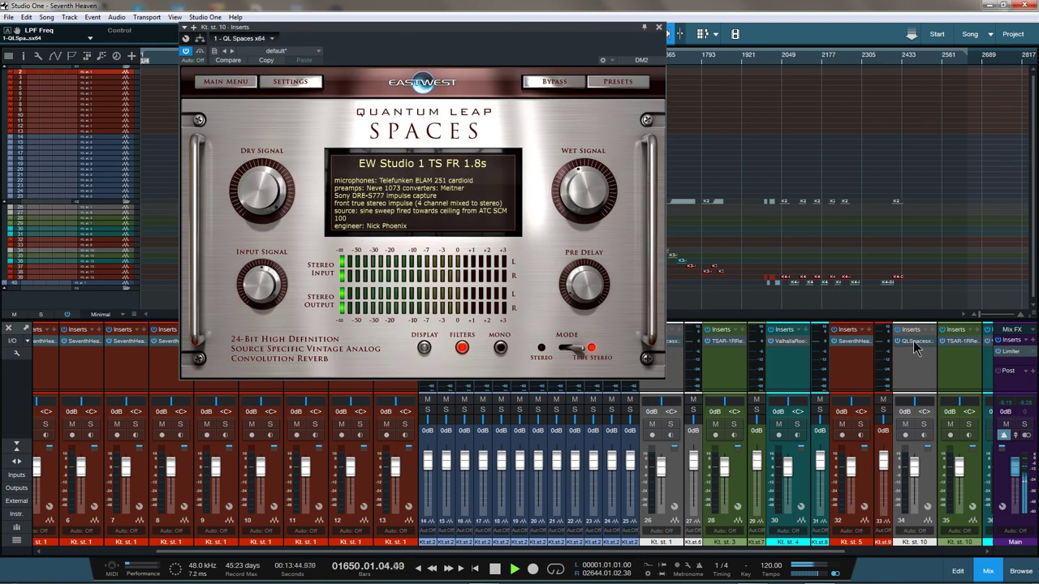
left_click(423, 348)
left_click(424, 348)
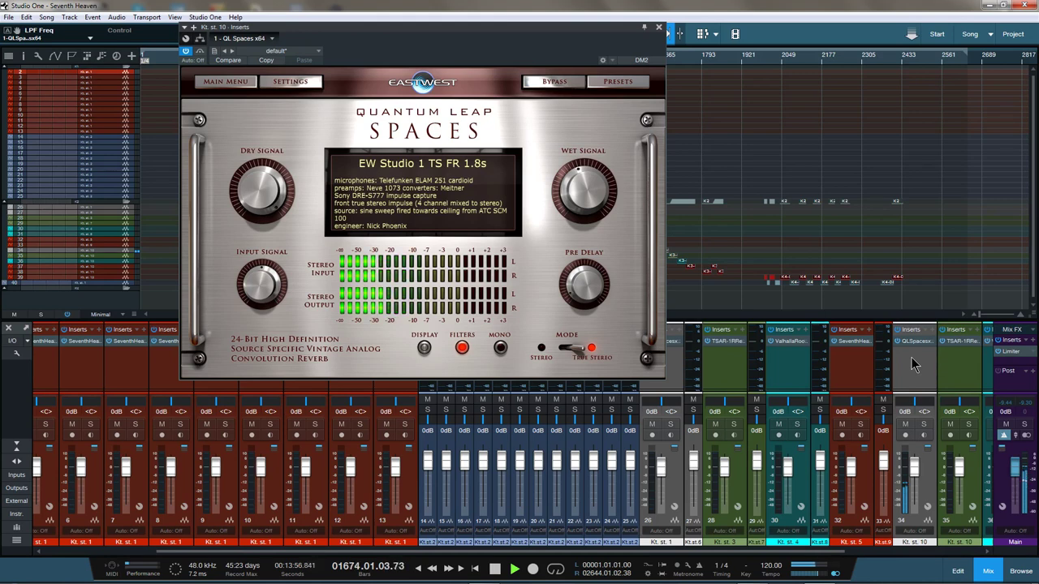
left_click_drag(845, 551, 996, 548)
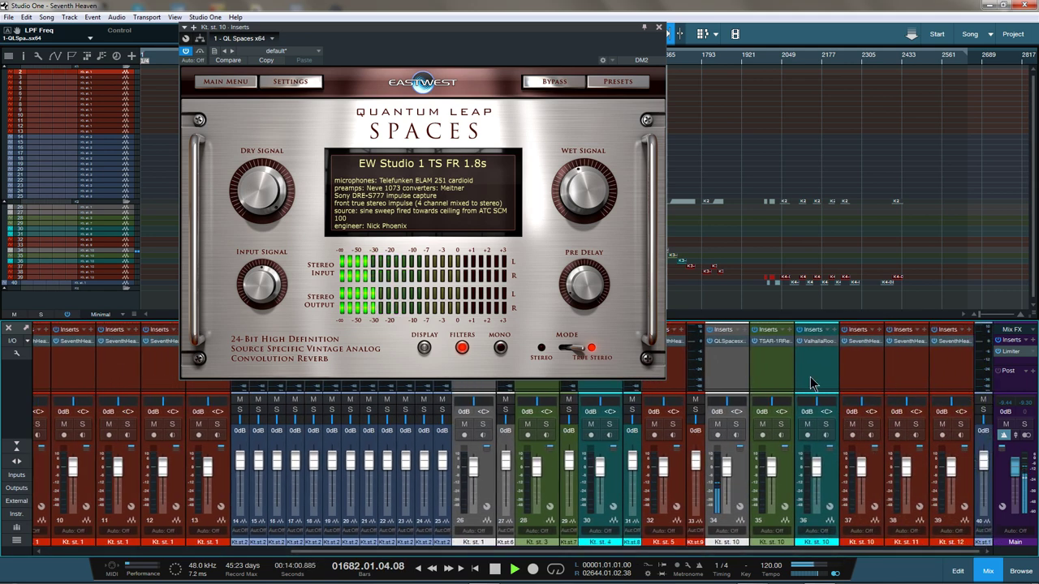
left_click(771, 344)
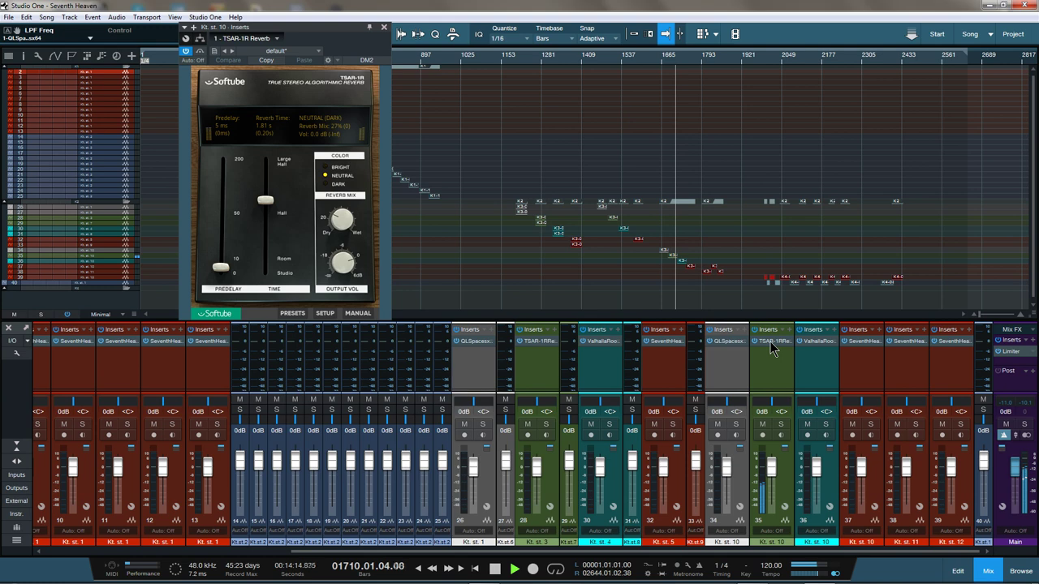
left_click(812, 342)
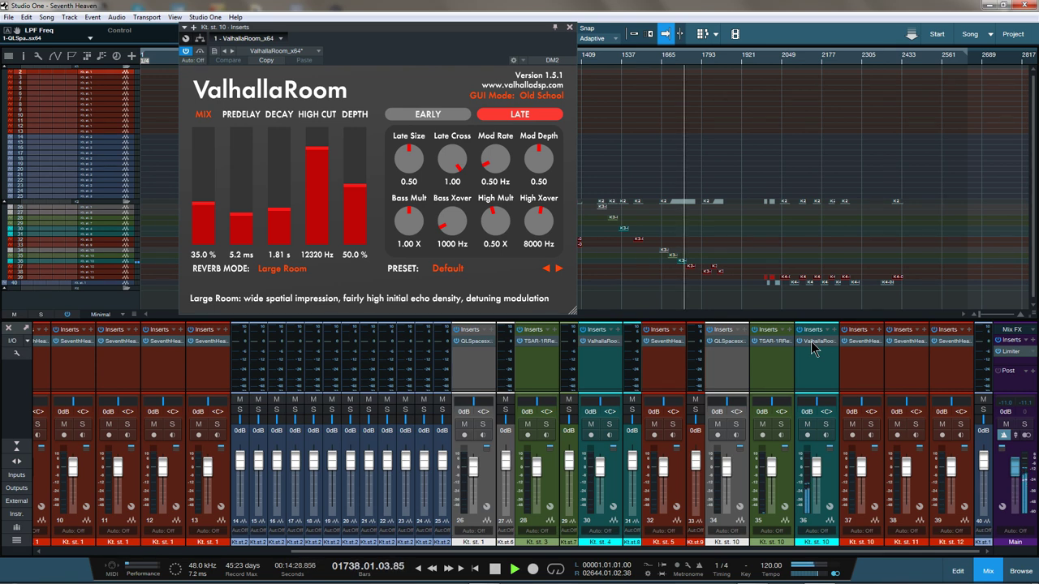
Compare the Seventh Heaven settings on channels 37 and 38, especially Low Cut and VLF
left_click(863, 344)
left_click(862, 342)
left_click(861, 342)
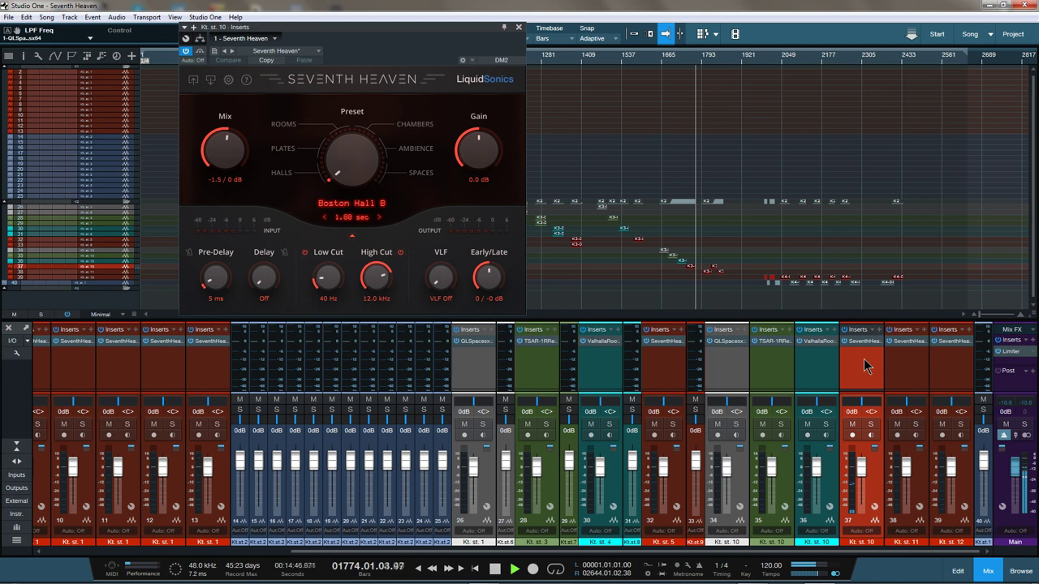
left_click(904, 370)
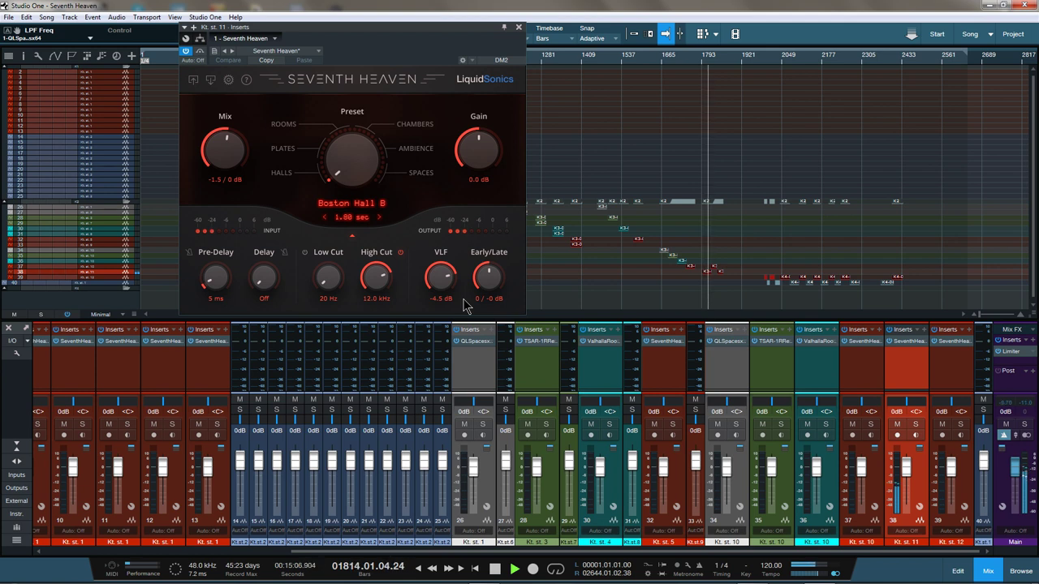
left_click(858, 363)
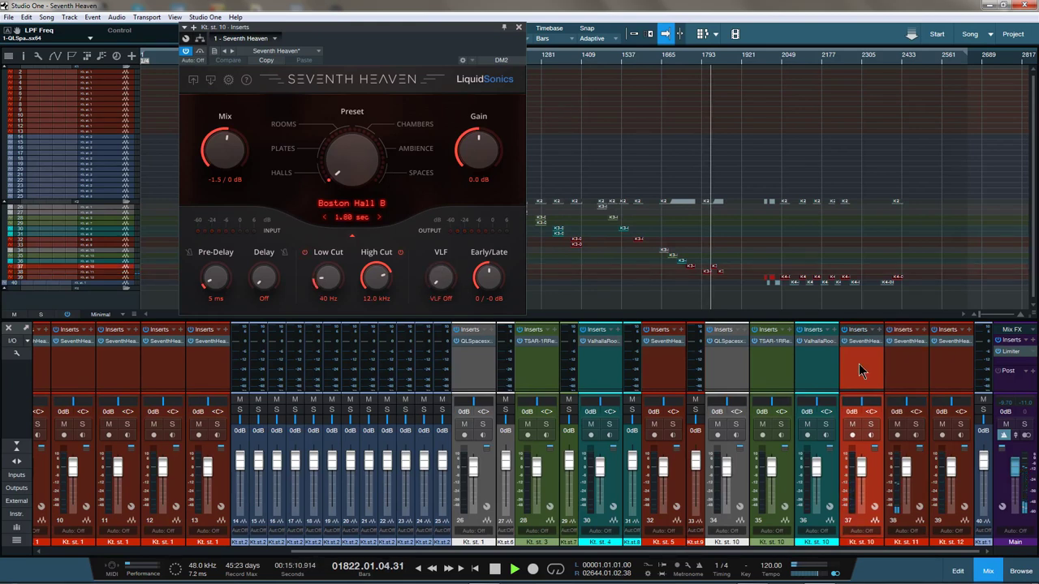
left_click(901, 363)
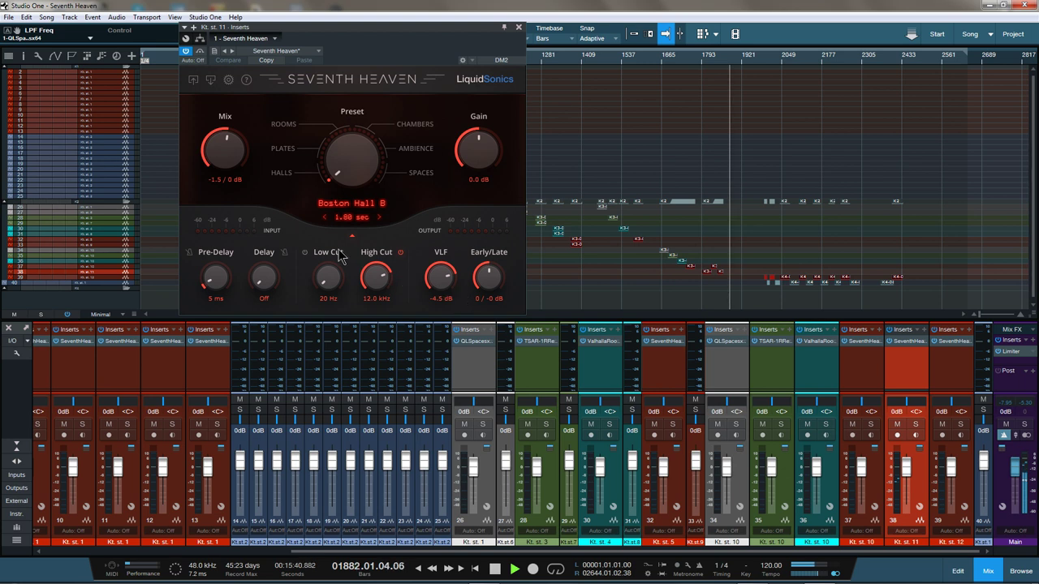
Try shorter decay times for Boston Hall B on channel 38 and return the decay to 1.80 sec
left_click(323, 219)
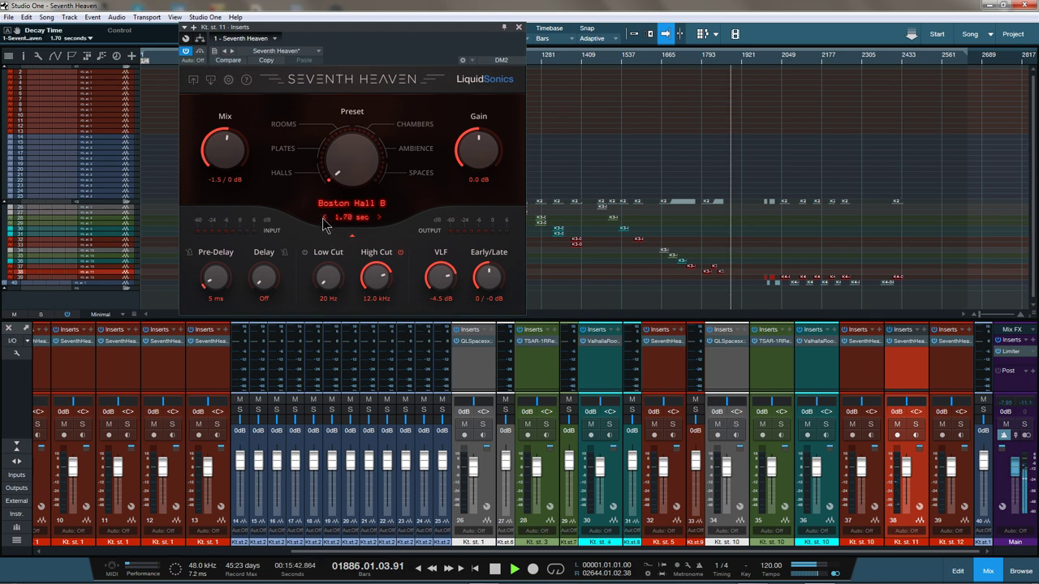
left_click(324, 219)
left_click(324, 219)
left_click(378, 219)
left_click(378, 219)
left_click(379, 219)
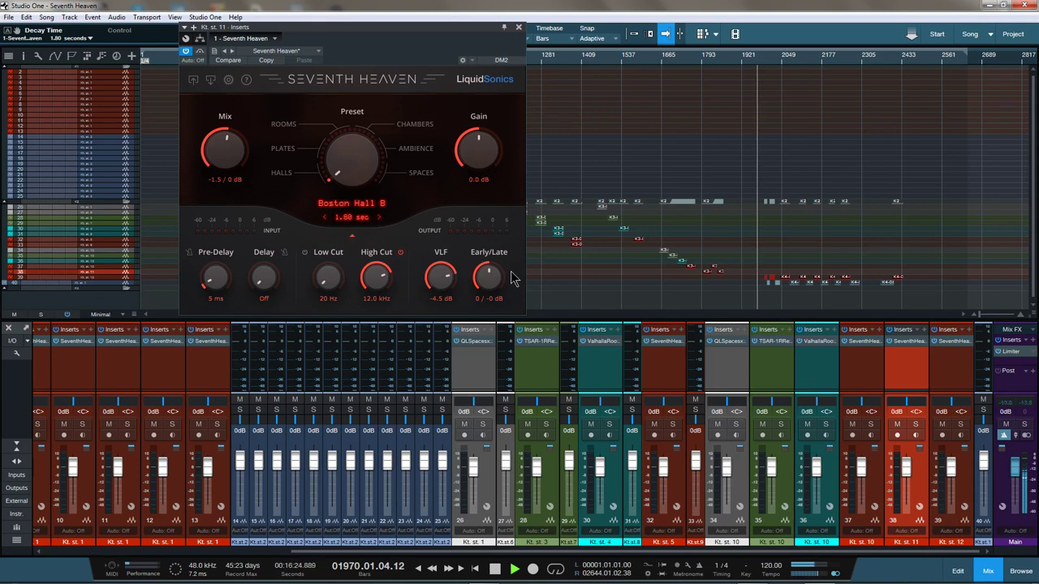
Examine the Seventh Heaven reverb settings on channel 39, closing and reopening the plug-in window
left_click(945, 370)
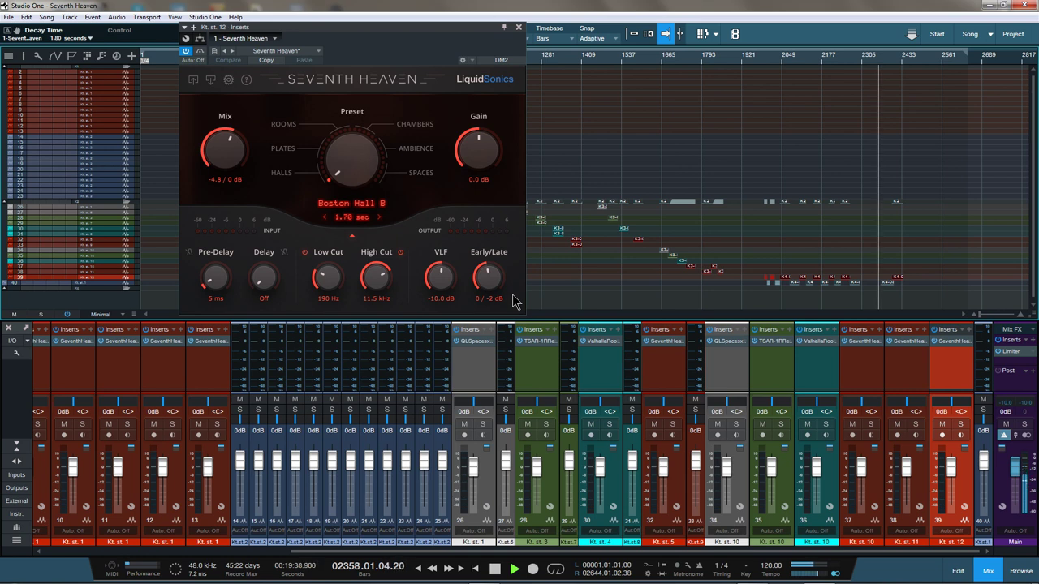
left_click(518, 28)
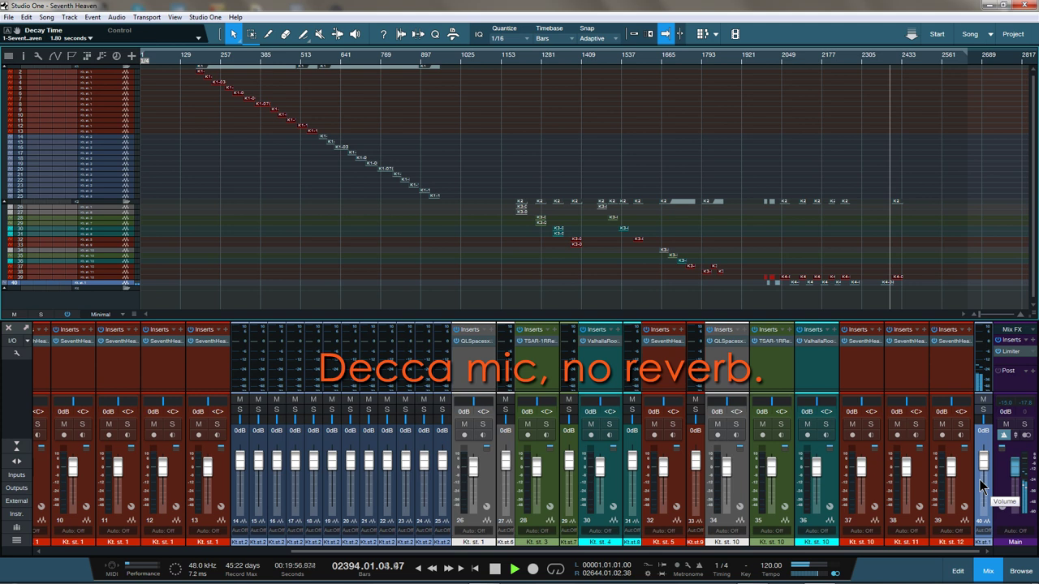
left_click(955, 344)
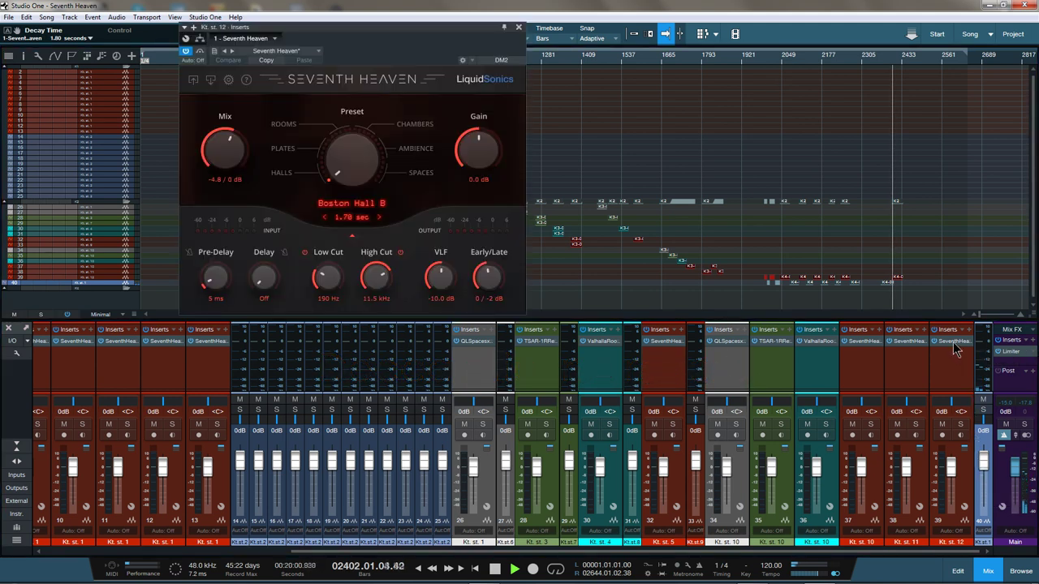